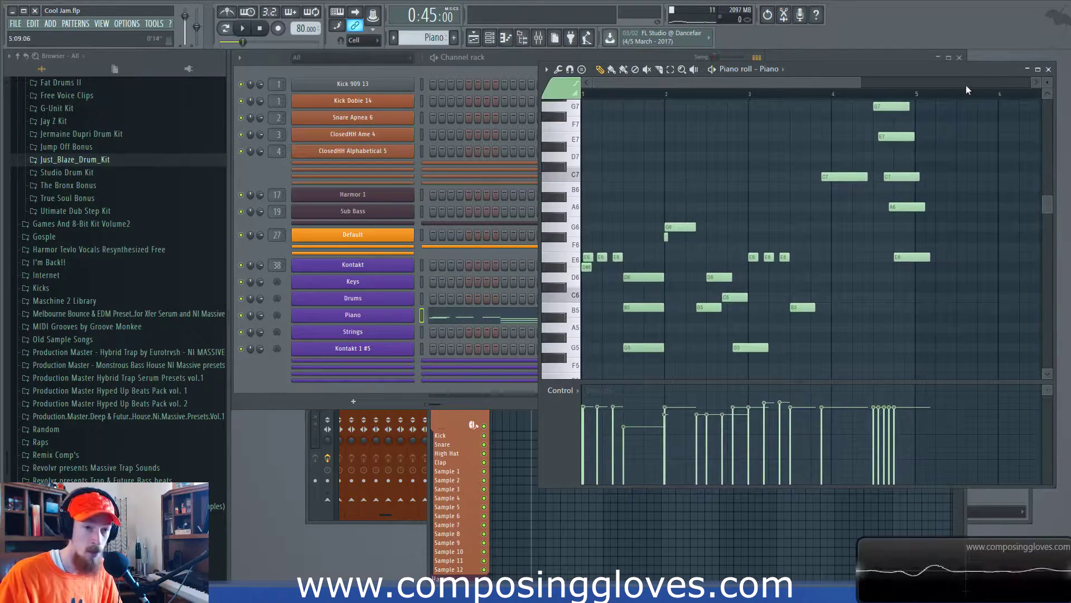
Close the Piano pattern's piano roll to return to the Cool Jam channel rack and playlist
click(1048, 70)
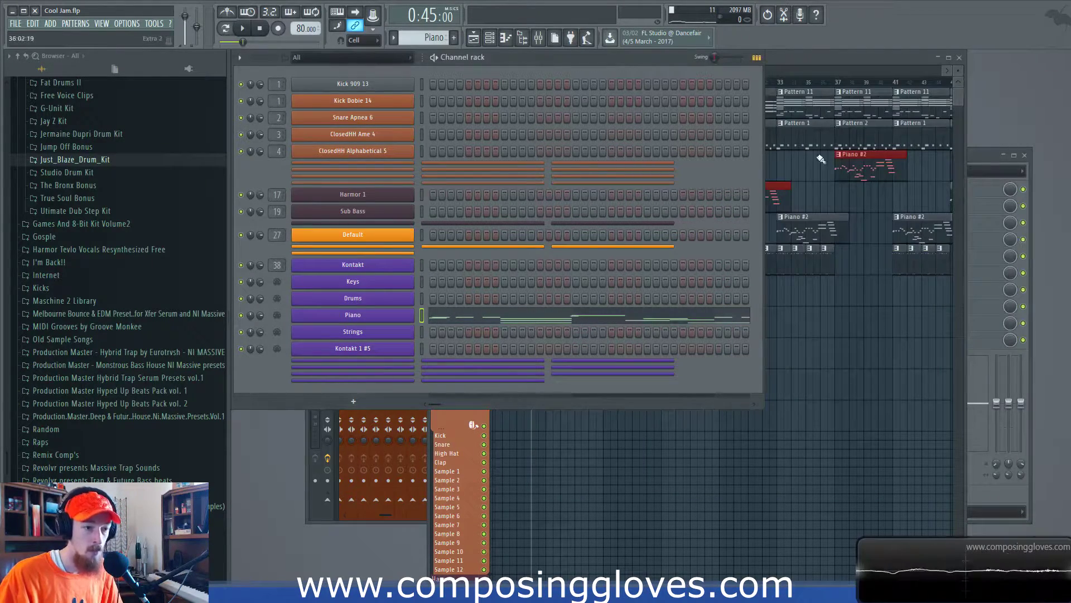
Open the Fire Run project from File > Open, declining to save Cool Jam.flp
click(821, 68)
drag(711, 73, 571, 72)
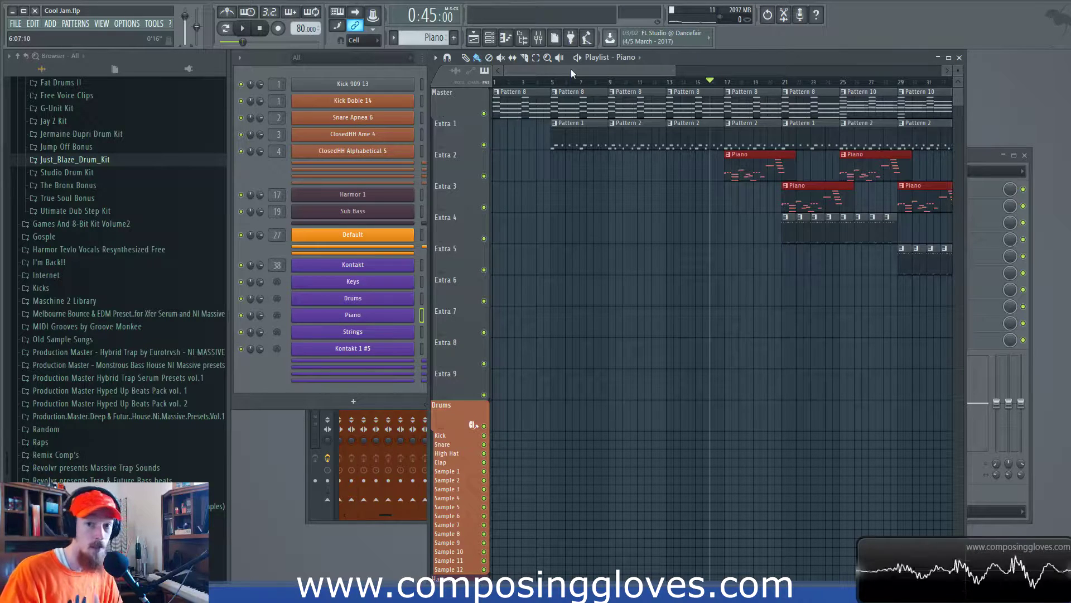
click(14, 24)
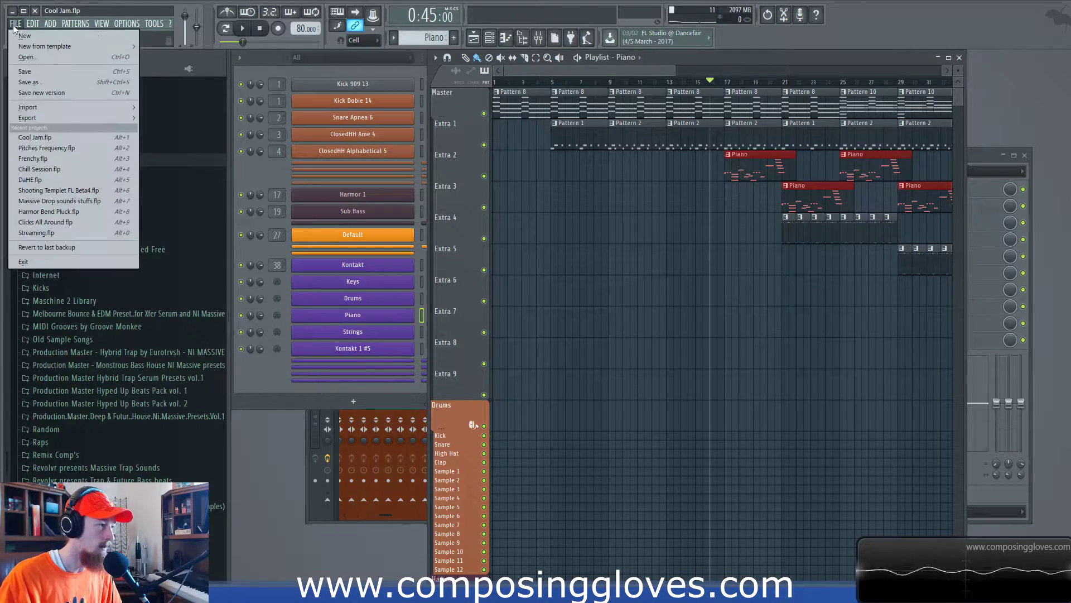
click(45, 58)
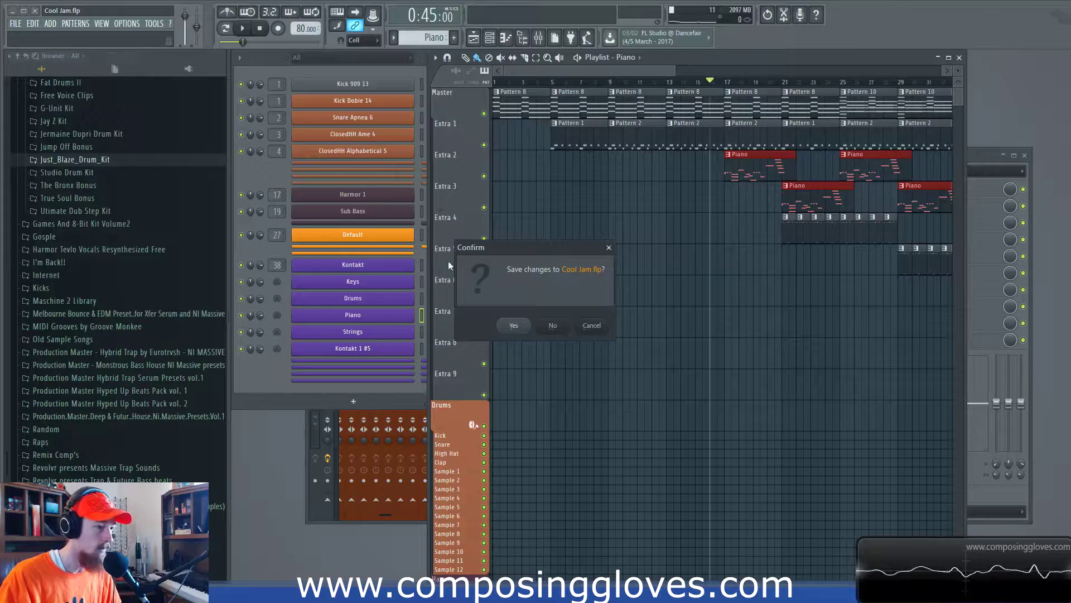
click(554, 325)
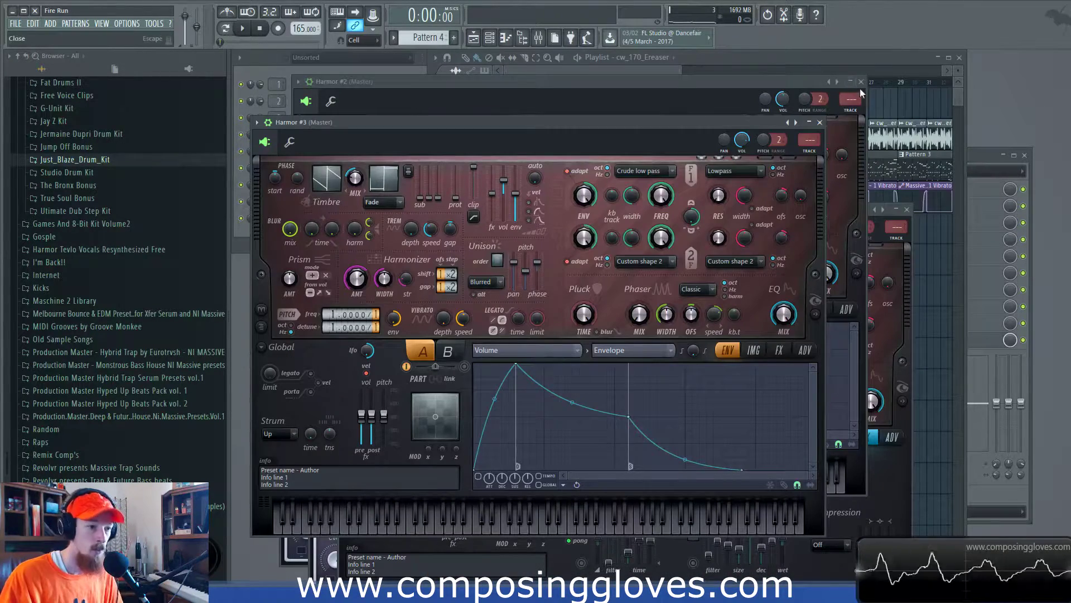
Close the Harmor #3, Harmor, Massive #2 and Massive plugin windows
click(815, 129)
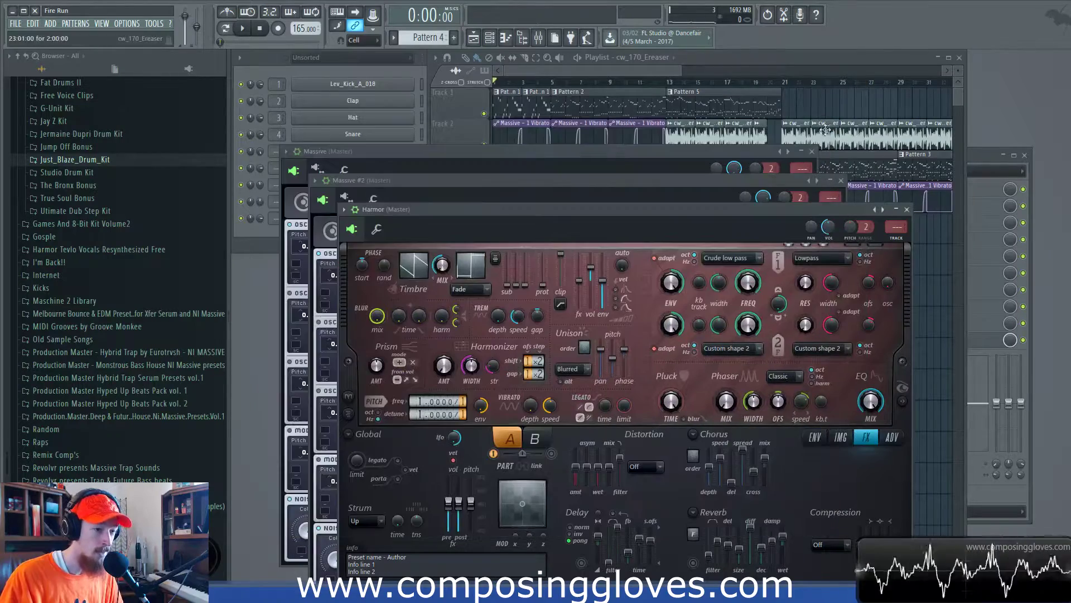
click(912, 212)
click(841, 180)
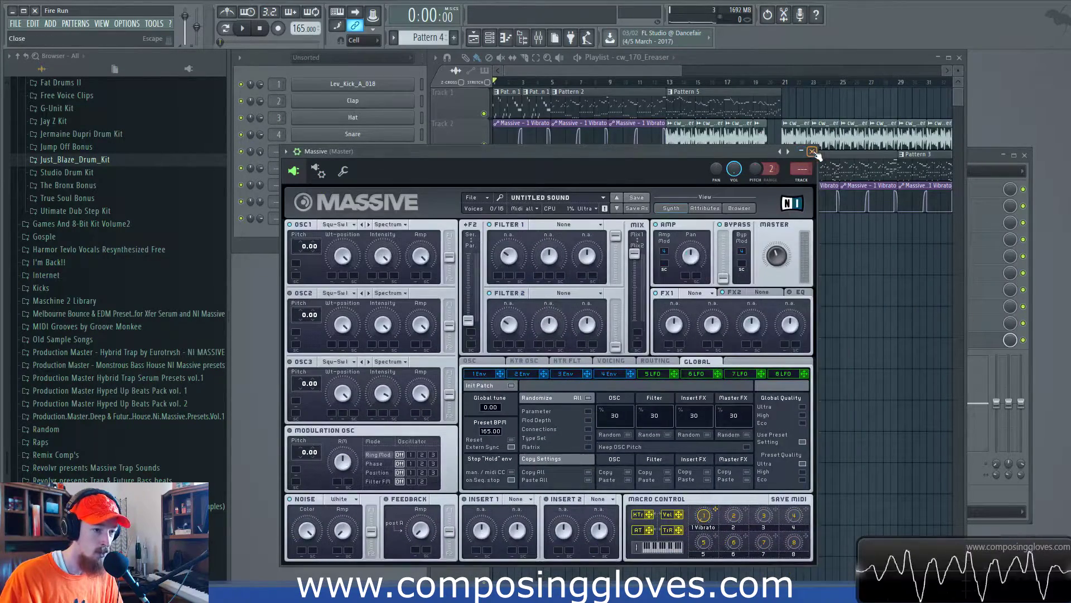
click(812, 151)
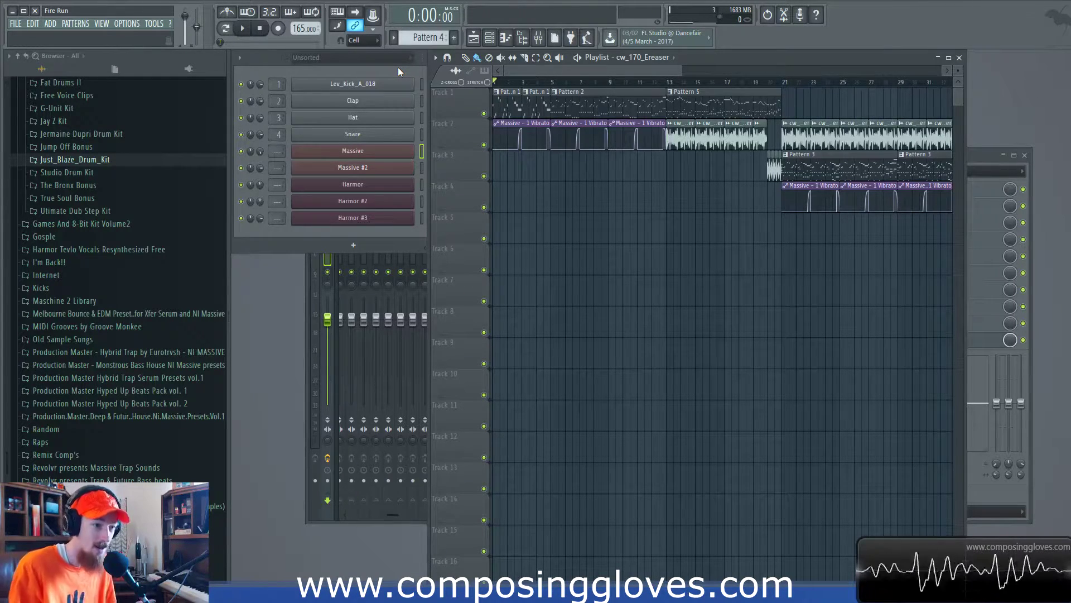
Zoom the playlist to bars 1–13, play and stop the opening, and lower master volume
scroll(591, 186, up, 3)
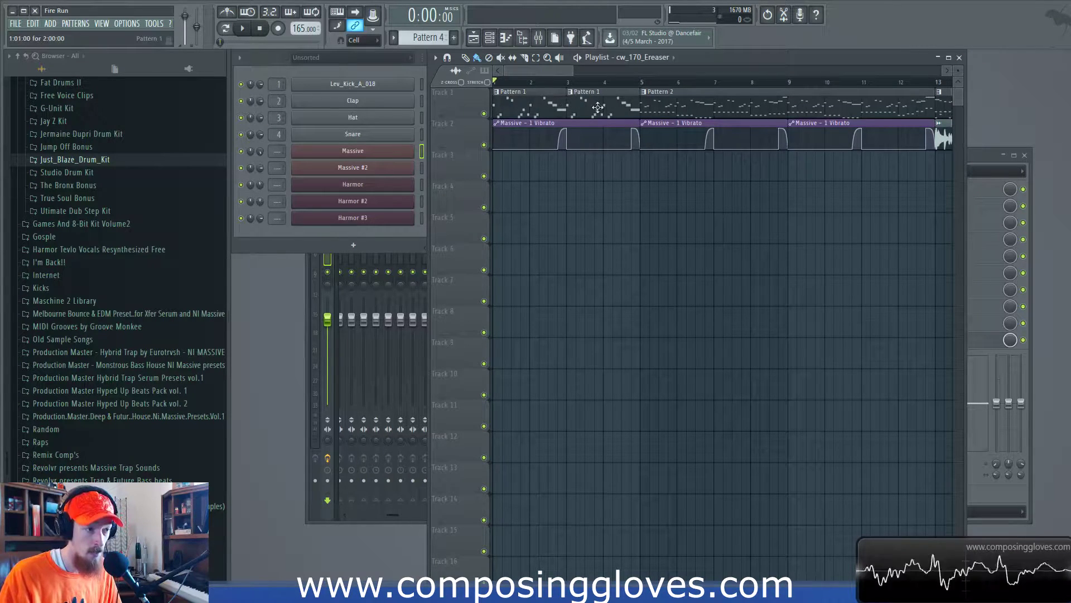
key(space)
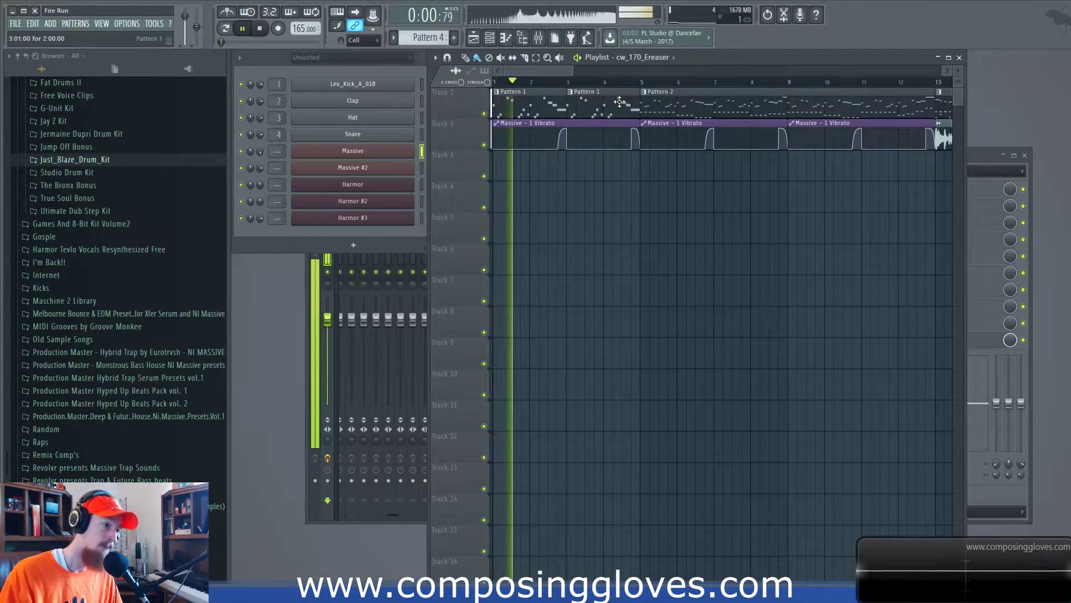
key(space)
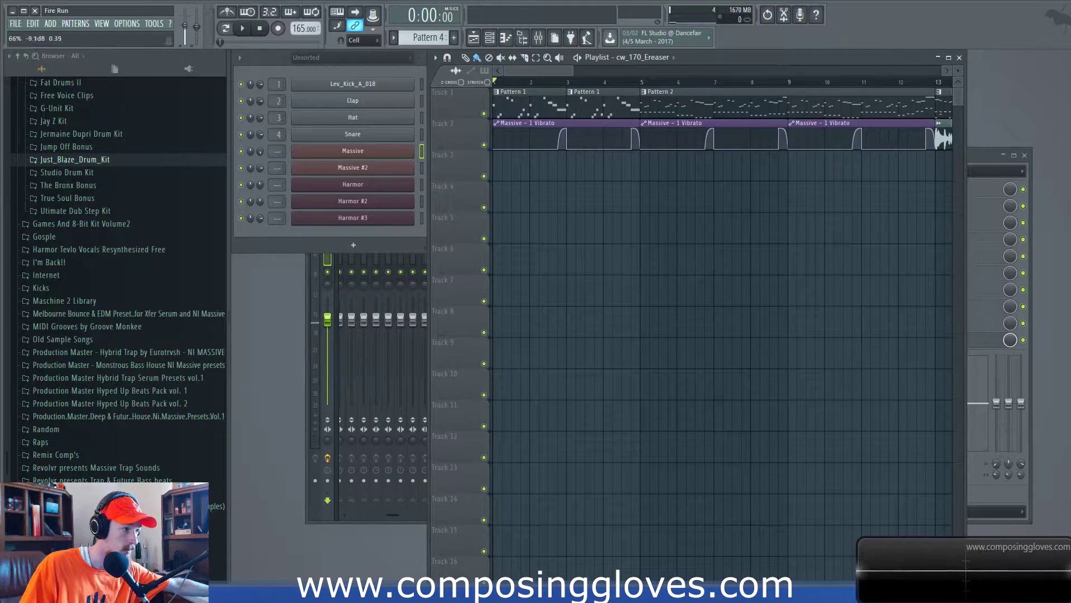
key(space)
scroll(190, 27, up, 2)
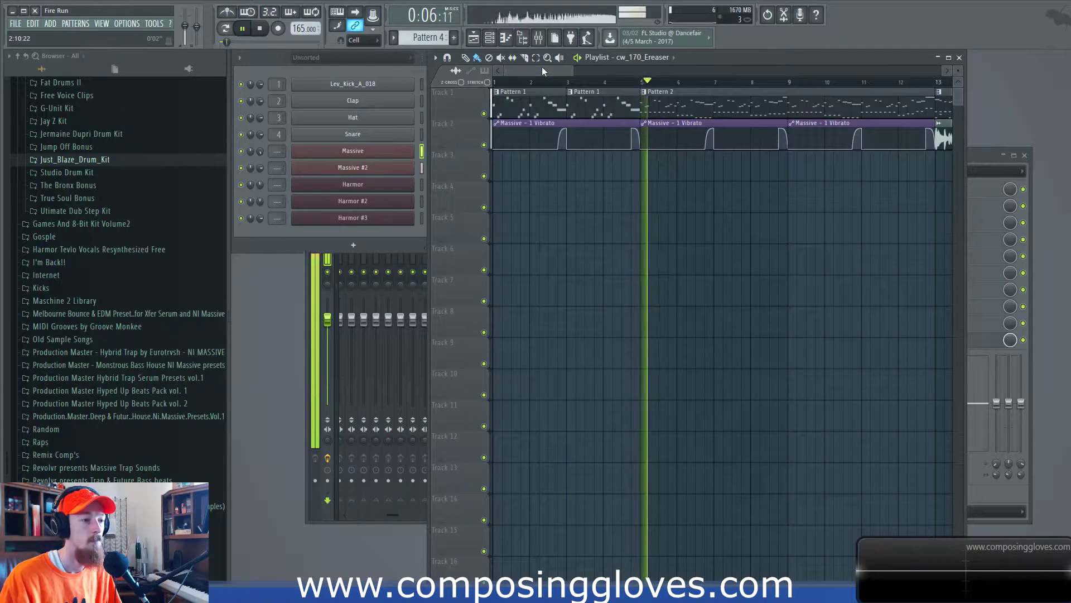
key(space)
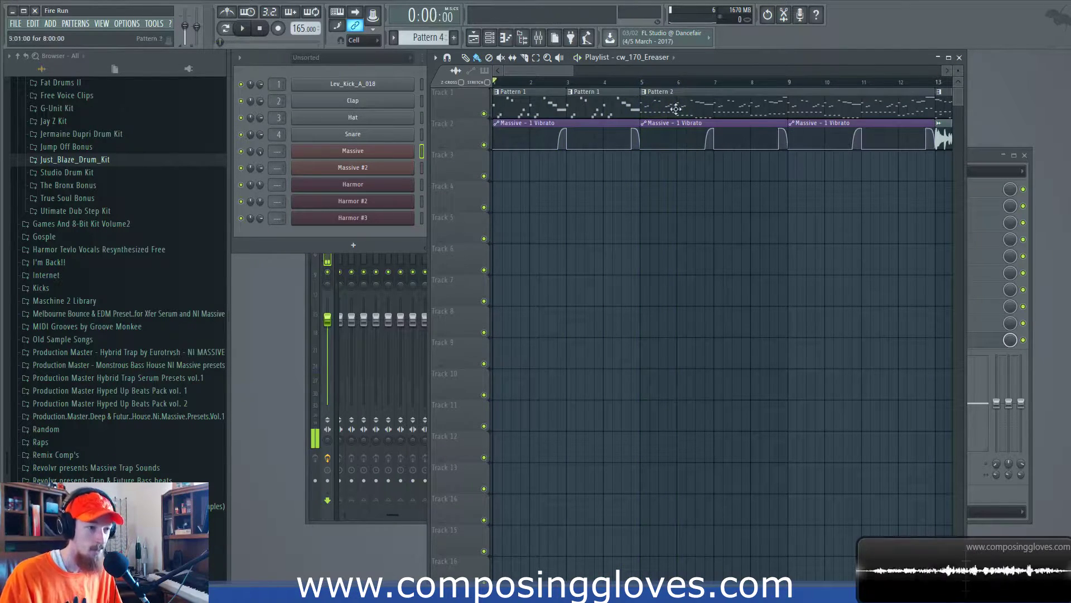
Select only the Pattern 2 clip, deselecting the Massive vibrato automation clip
scroll(674, 112, down, 3)
click(734, 104)
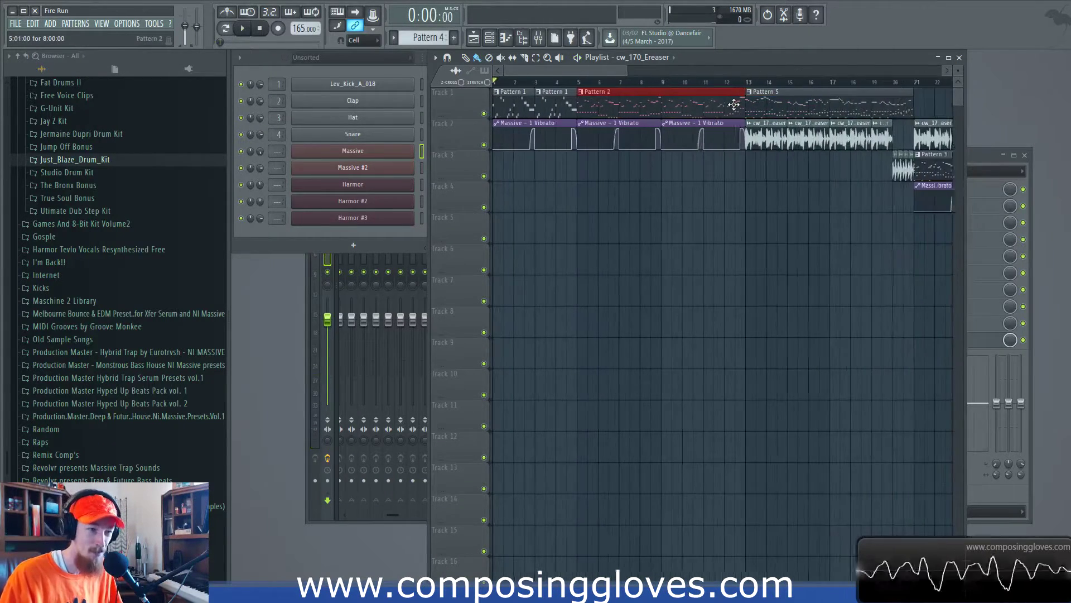
click(619, 134)
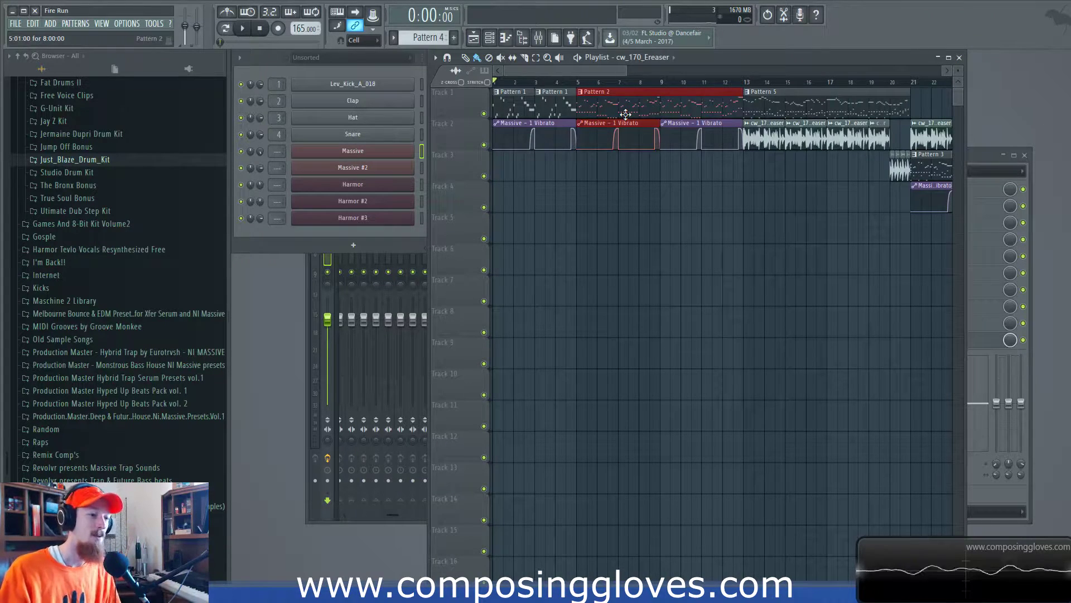
drag(633, 115, 681, 89)
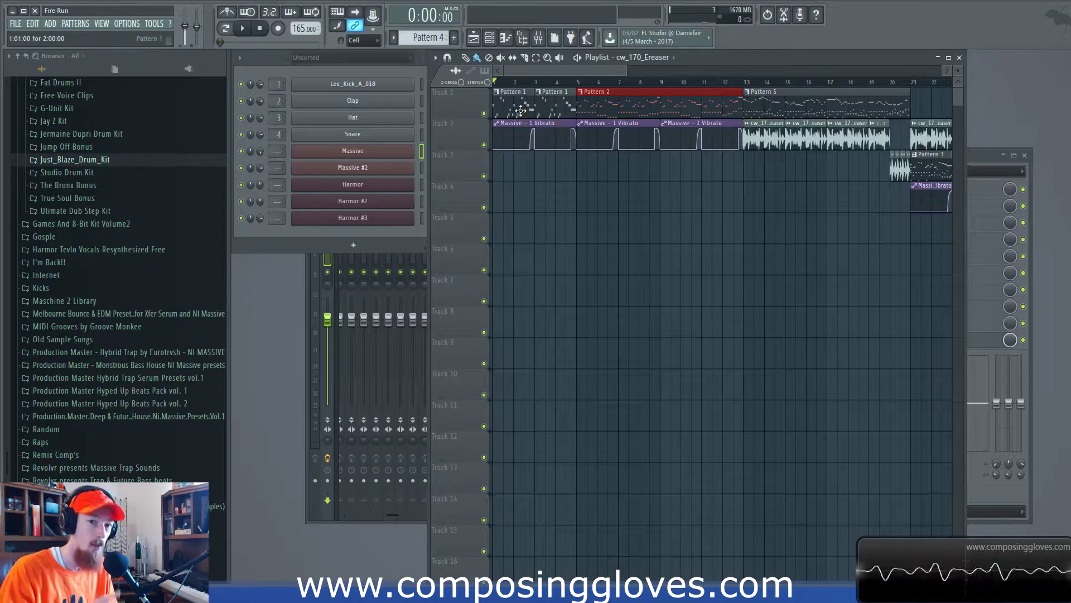
click(596, 106)
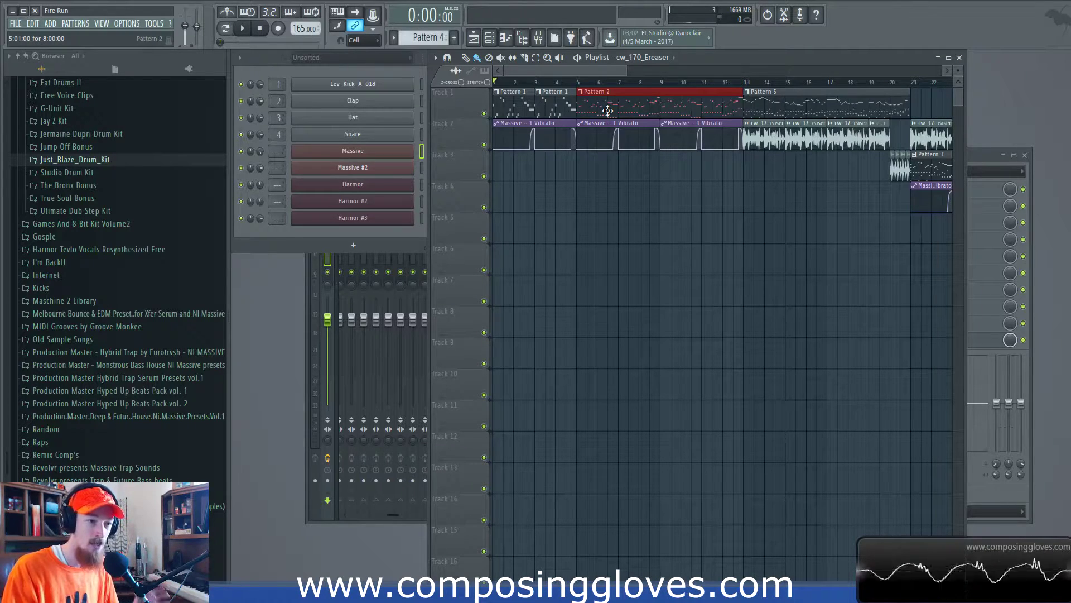
scroll(547, 109, up, 5)
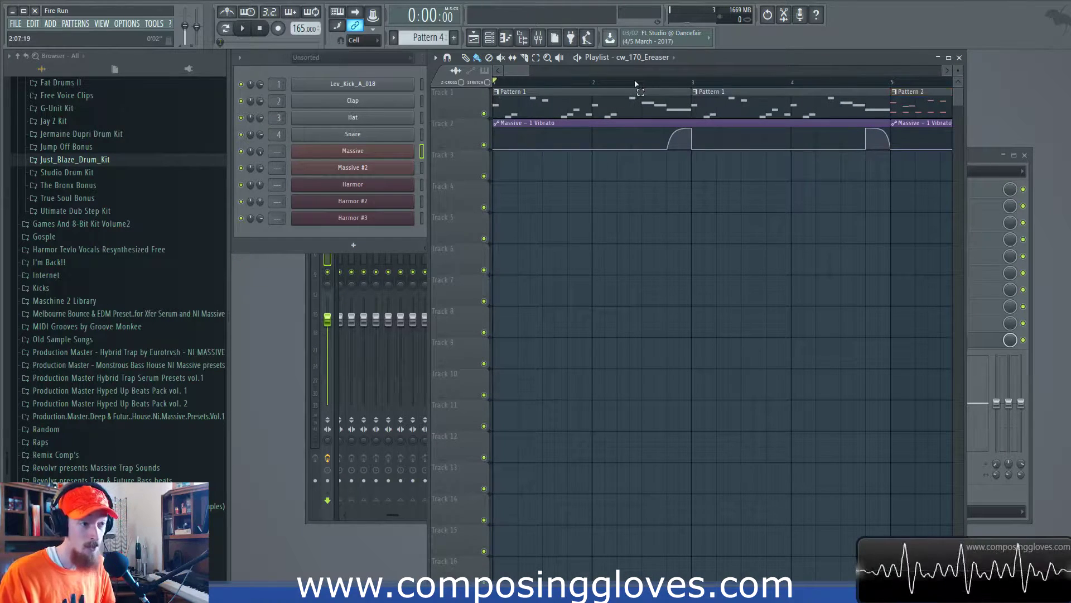
drag(641, 82, 375, 83)
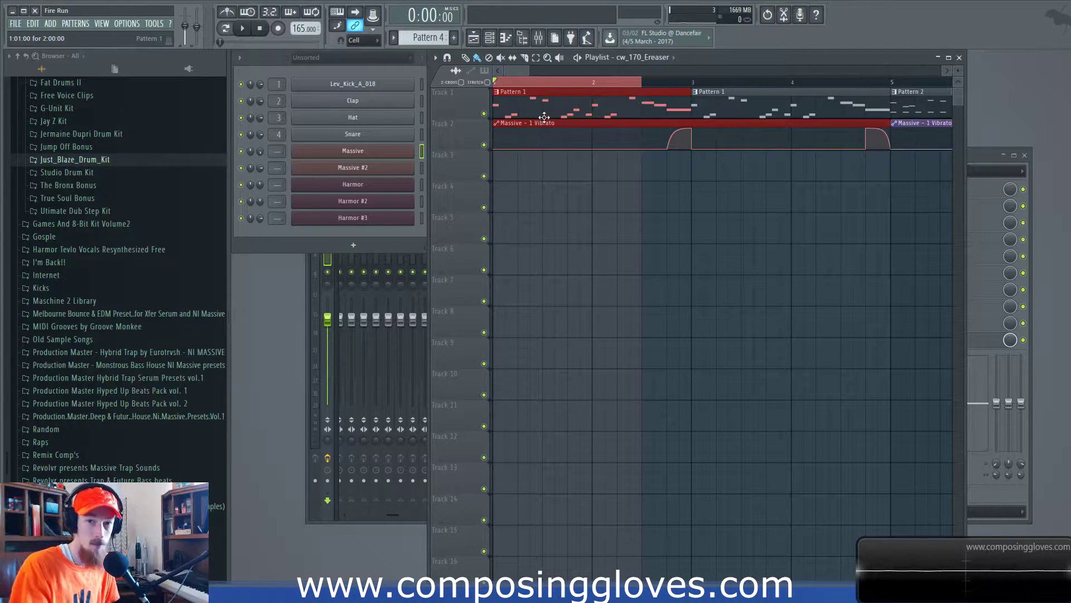
drag(668, 84, 698, 96)
key(space)
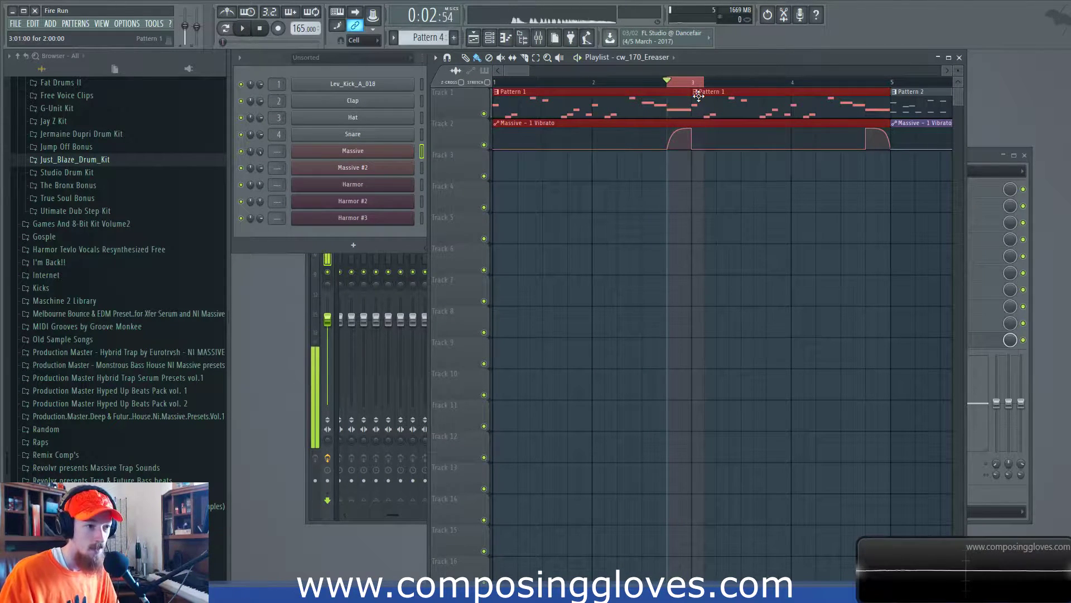
key(space)
click(887, 187)
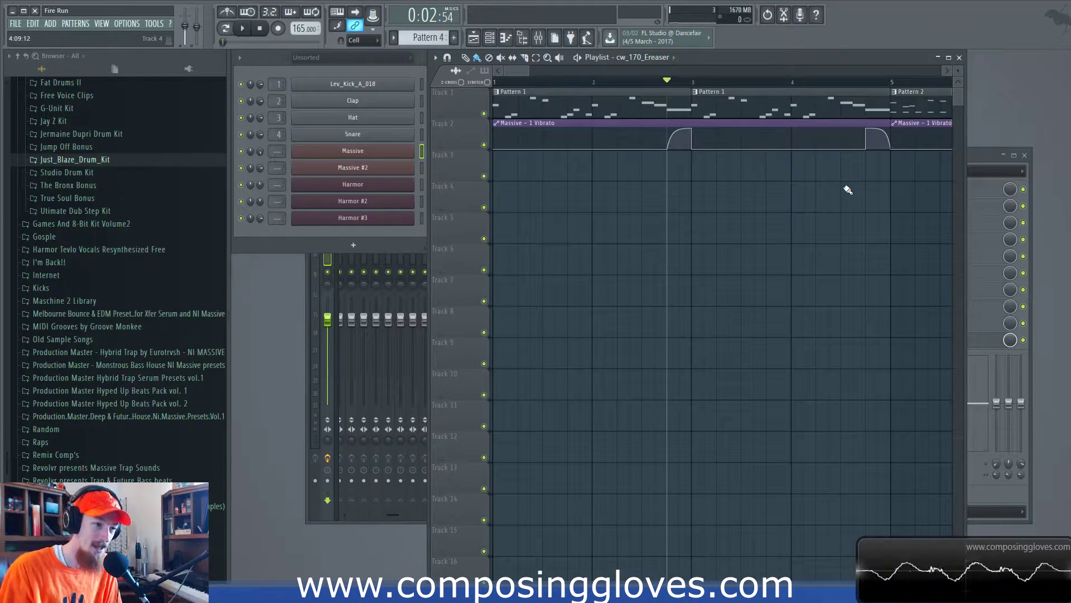
Marquee-select the Pattern 2 and Massive - 1 Vibrato clips on tracks 1–2
click(673, 88)
ctrl+scroll(737, 174, down, 5)
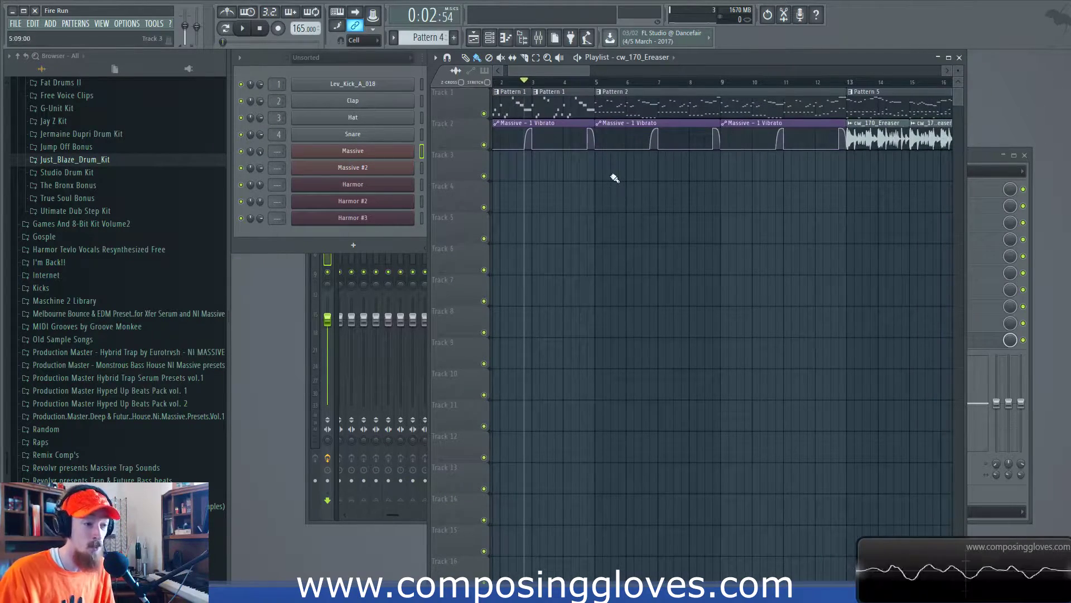
drag(531, 97, 600, 134)
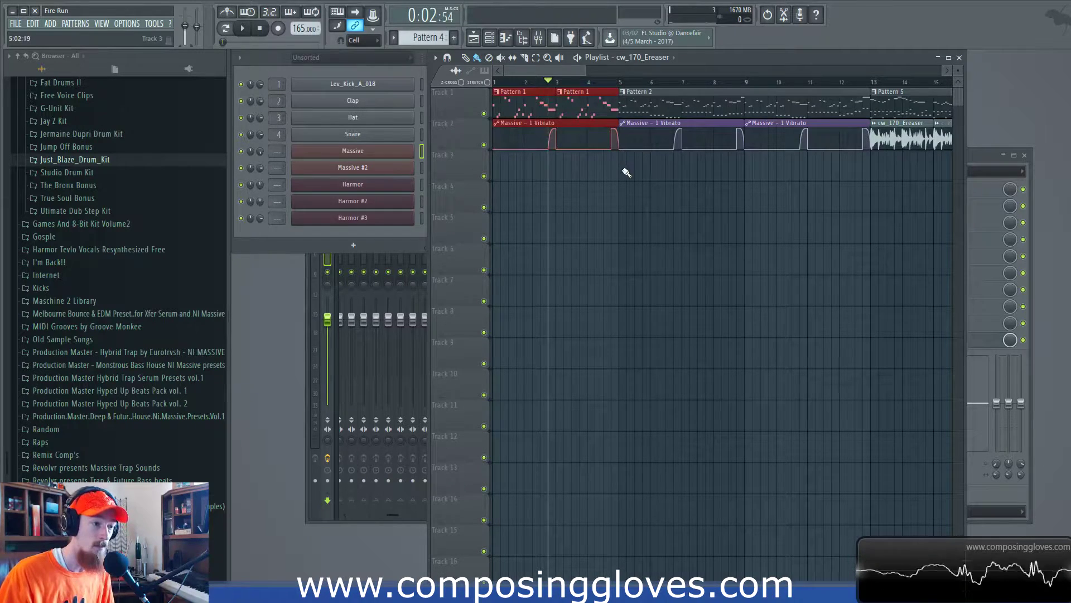
ctrl+scroll(627, 173, up, 5)
ctrl+scroll(629, 176, down, 5)
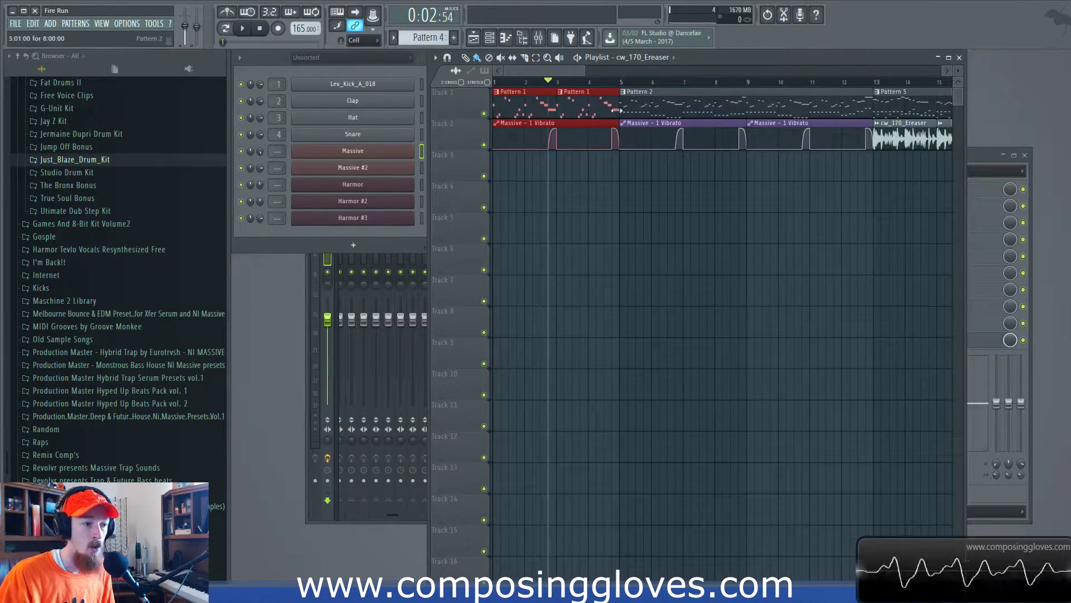
ctrl+scroll(731, 177, down, 5)
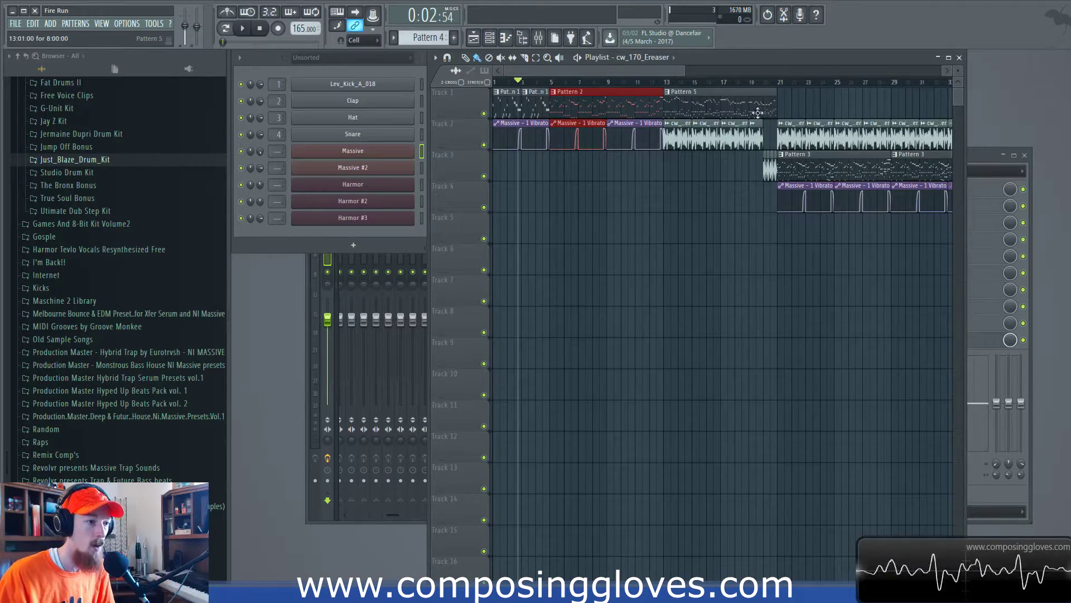
View bars 8–24 and place the song position at bar 9, before Pattern 5
ctrl+scroll(691, 104, up, 4)
scroll(690, 104, right, 2)
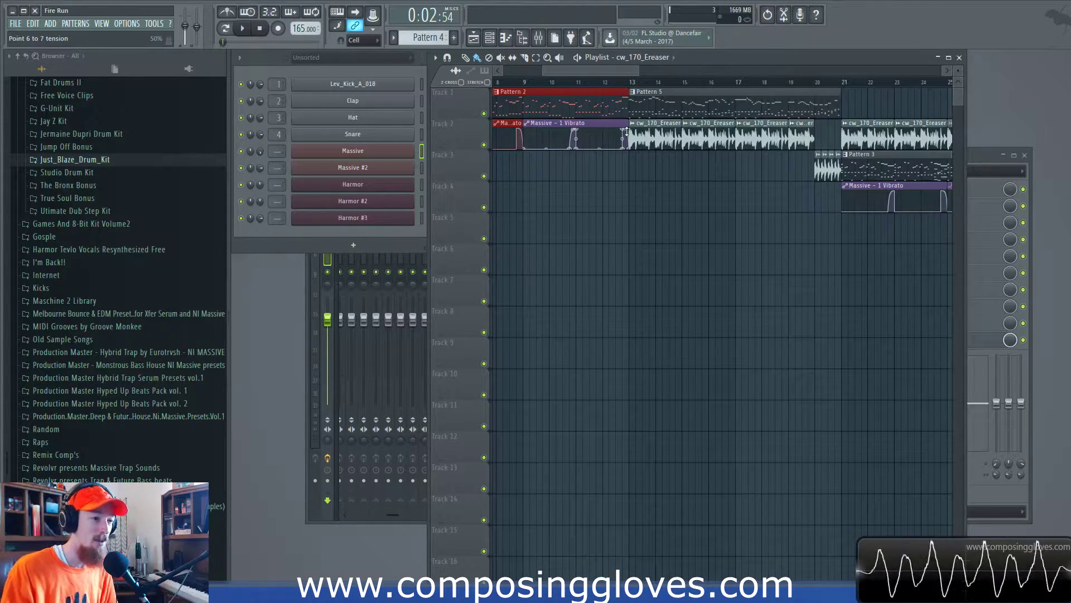
click(639, 93)
click(639, 94)
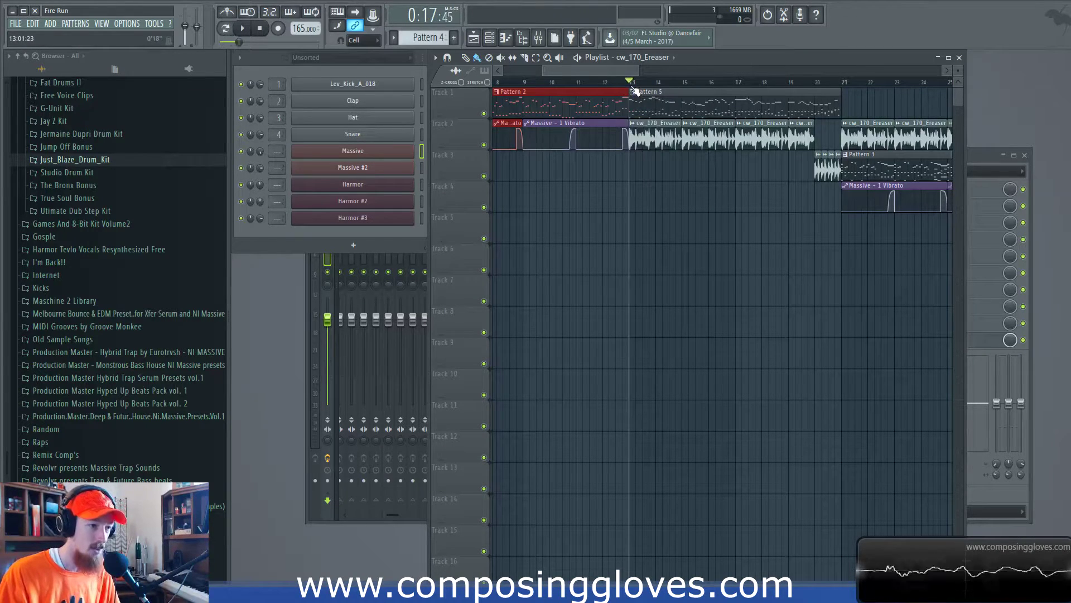
click(529, 83)
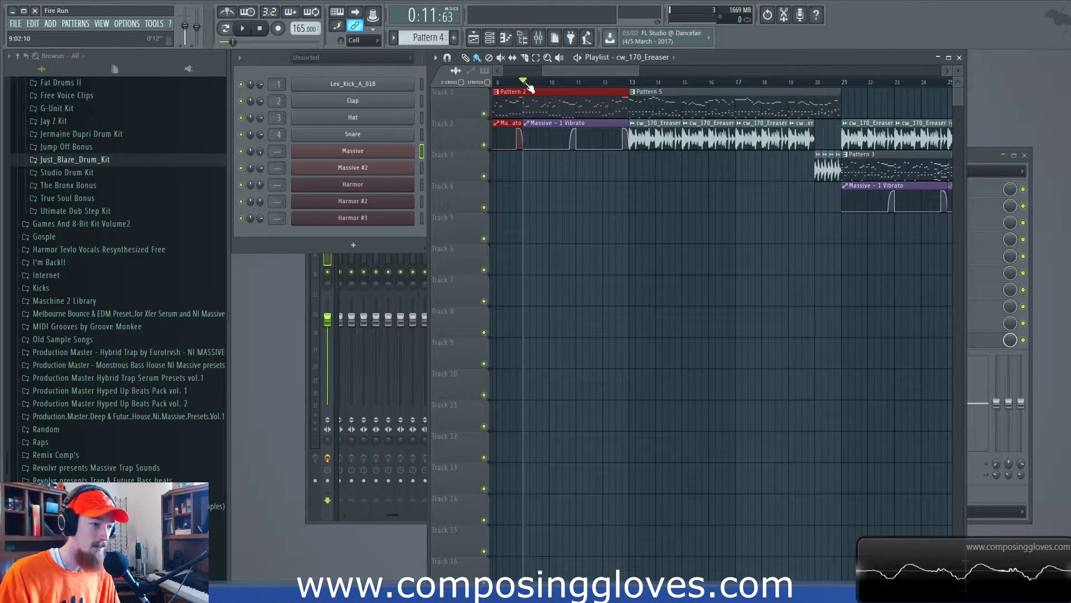